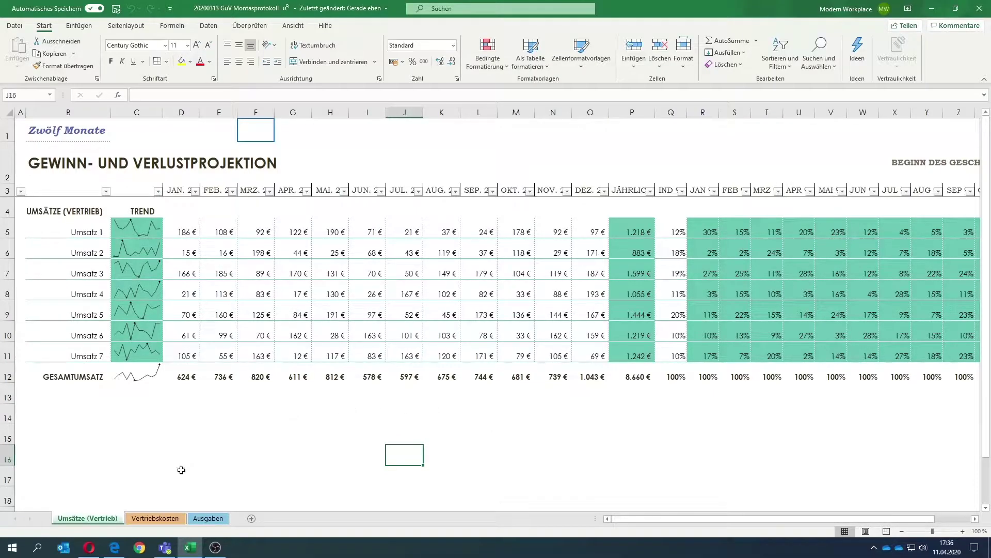
Step: Switch to the Edge copy of the workbook and click cells around the Umsätze (Vertrieb) table, including header row 3
click(120, 551)
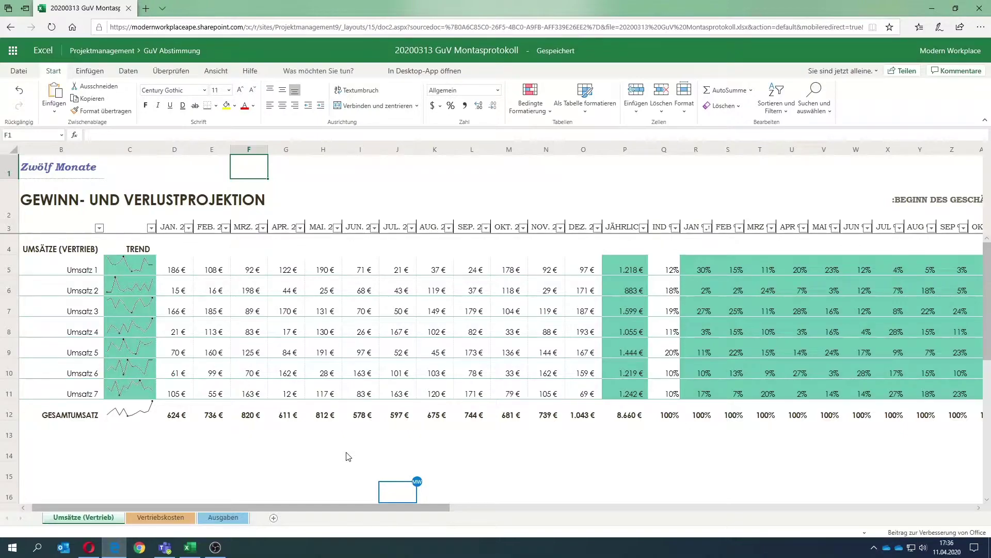
click(406, 449)
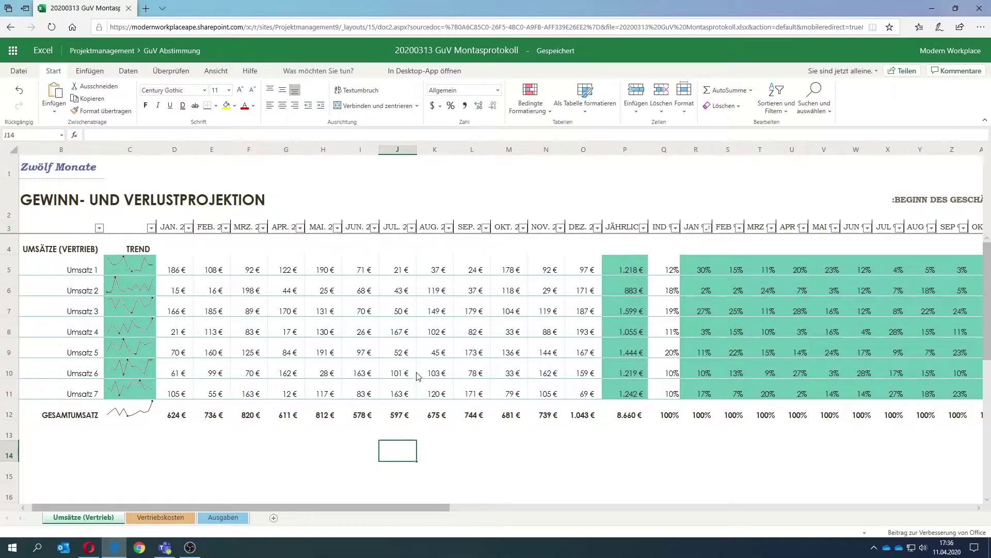
click(10, 231)
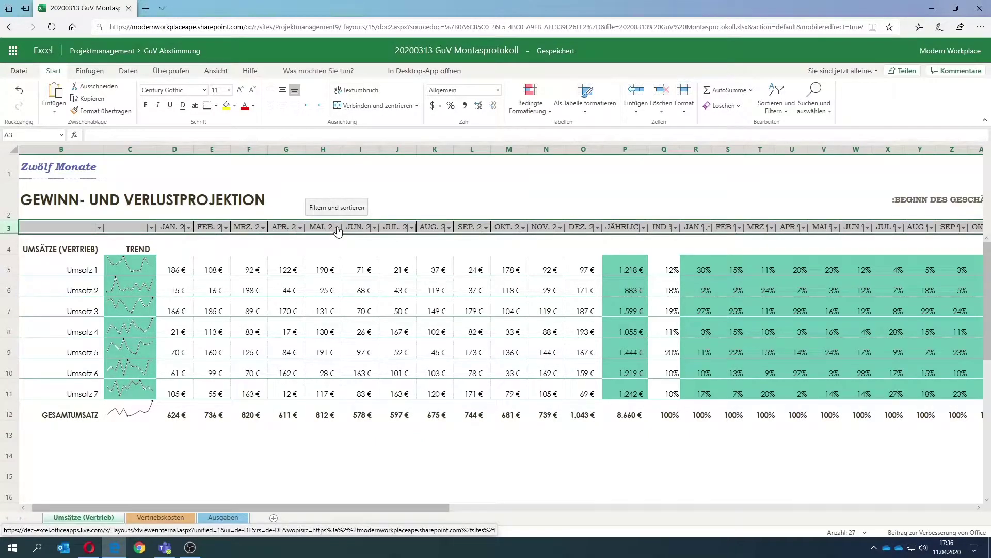
click(424, 454)
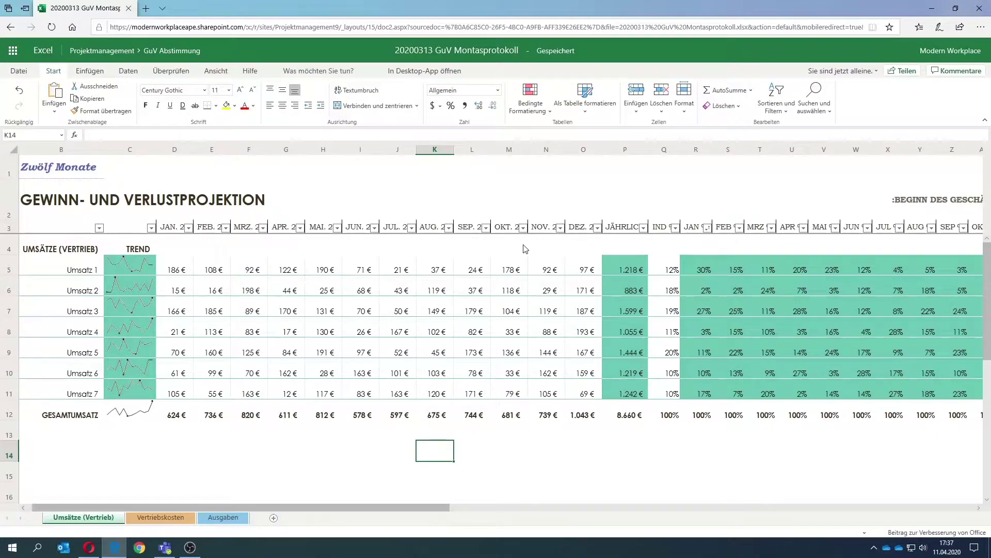
Step: Create a new temporary sheet view from the AUG. column's filter menu
click(449, 228)
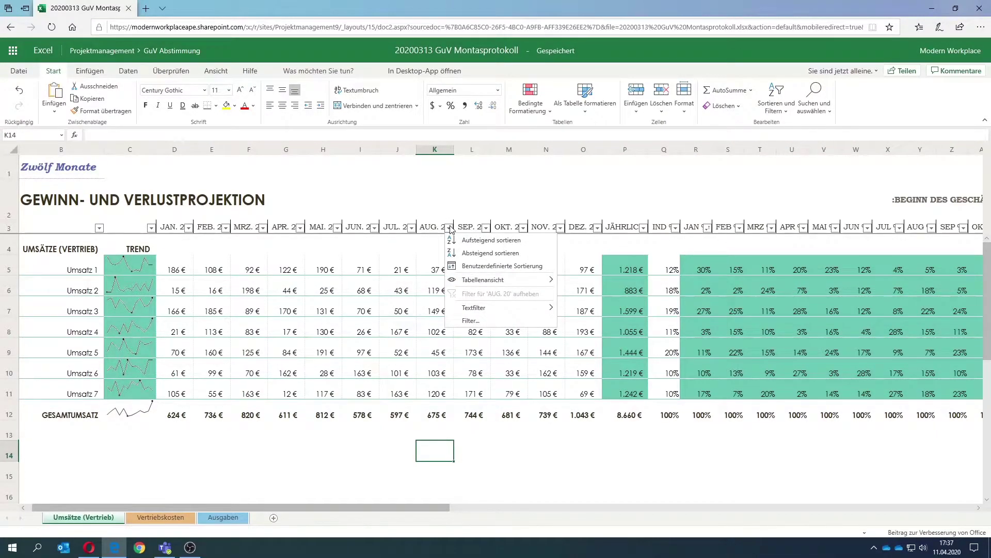
mouse_move(484, 280)
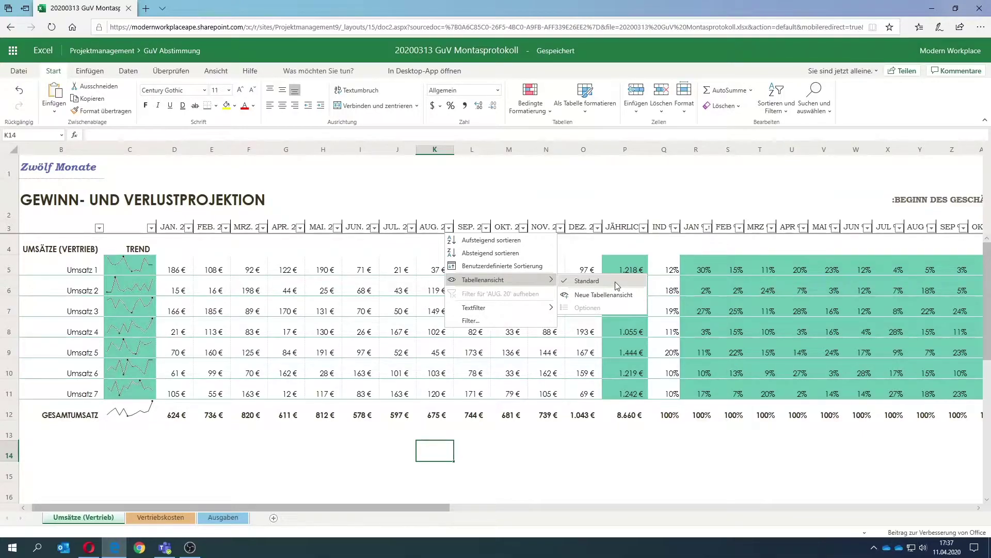
click(639, 299)
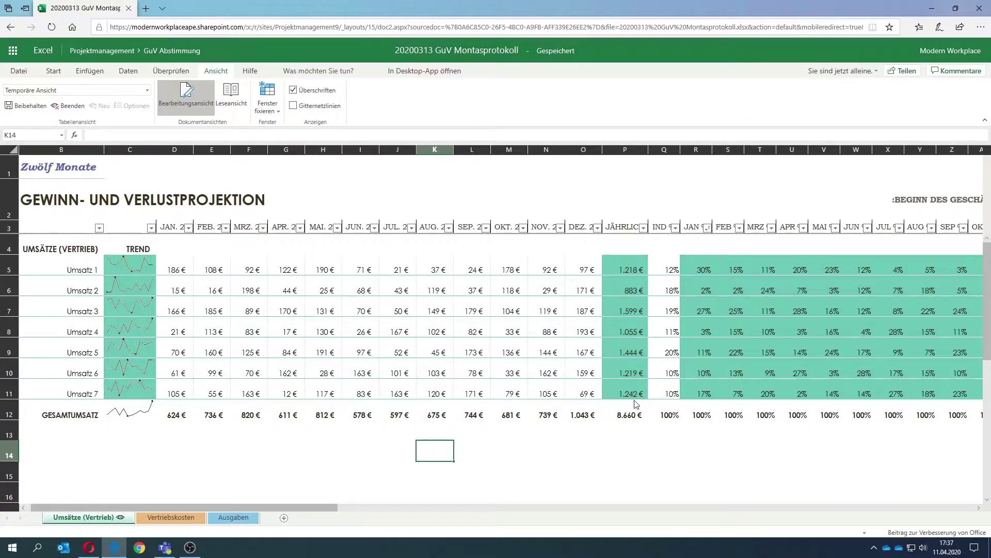
Step: Sort the annual totals P5:P11 descending, Umsatz 3 (1.599 €) first and Umsatz 2 (883 €) last
drag(636, 398, 631, 268)
right_click(628, 246)
mouse_move(657, 326)
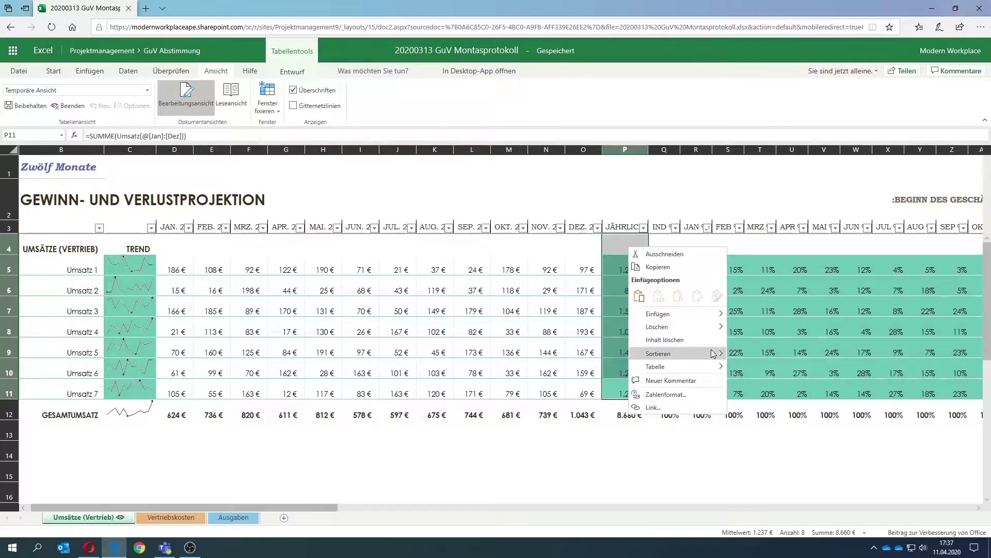
mouse_move(658, 353)
click(753, 370)
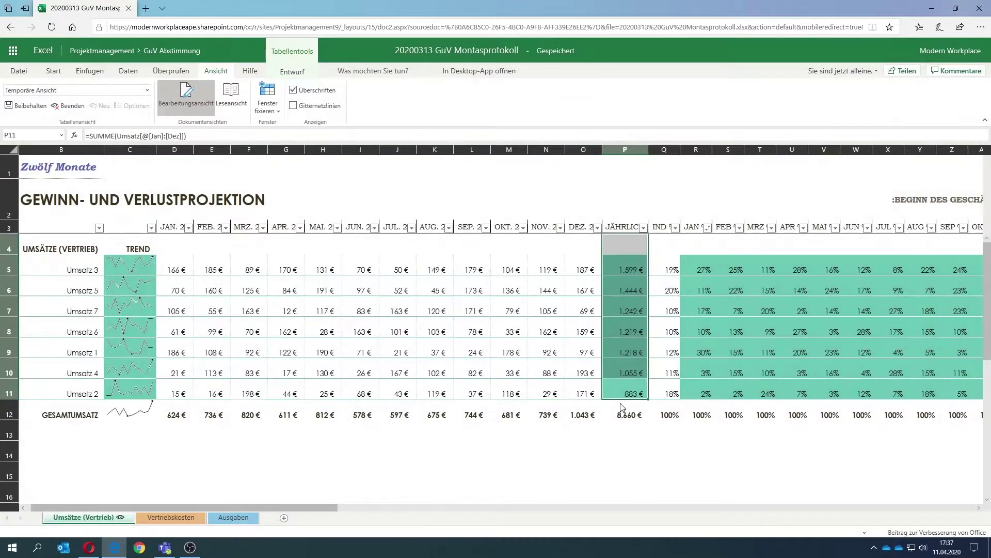
click(619, 434)
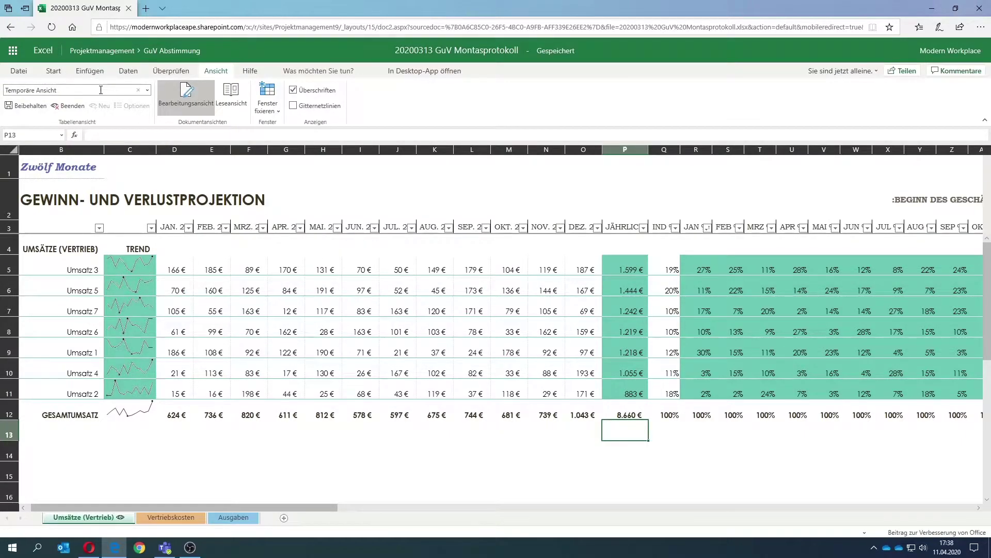
Step: Rename the Temporäre Ansicht sheet view to 'Ansicht persönlich'
click(84, 91)
drag(84, 90, 2, 94)
text(Ansicht persönlich)
key(Return)
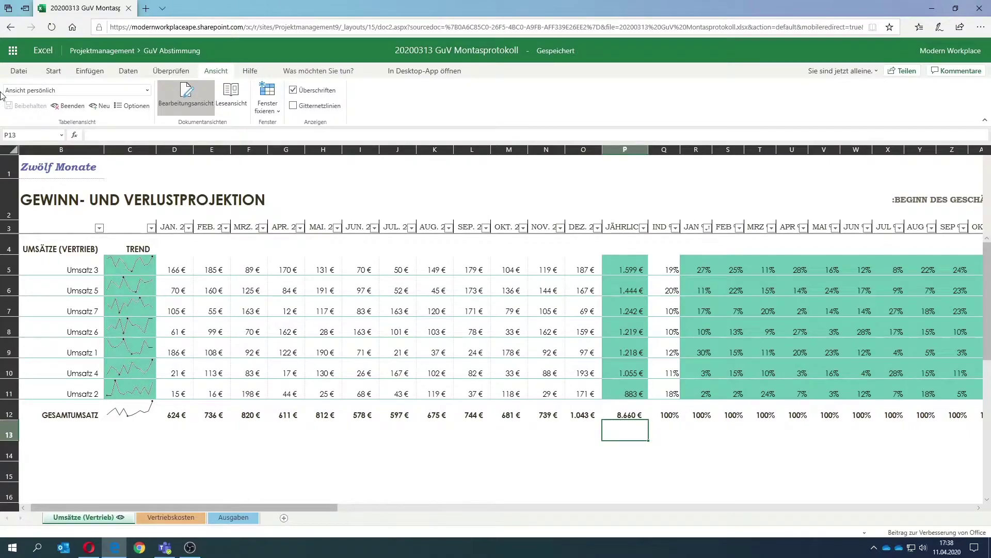
Step: Exit the sheet view to return to Standard, restoring the Umsatz 1–7 row order
click(147, 92)
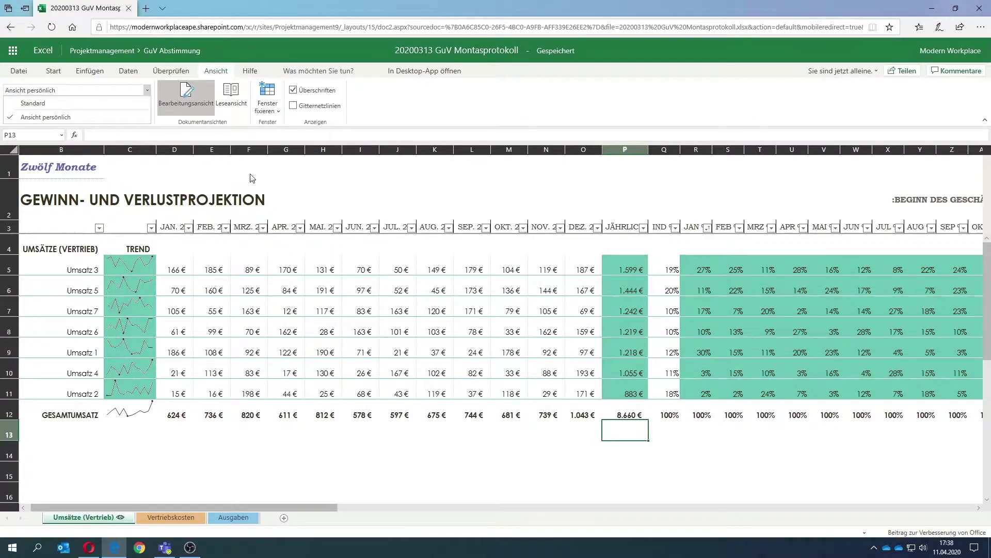
click(455, 103)
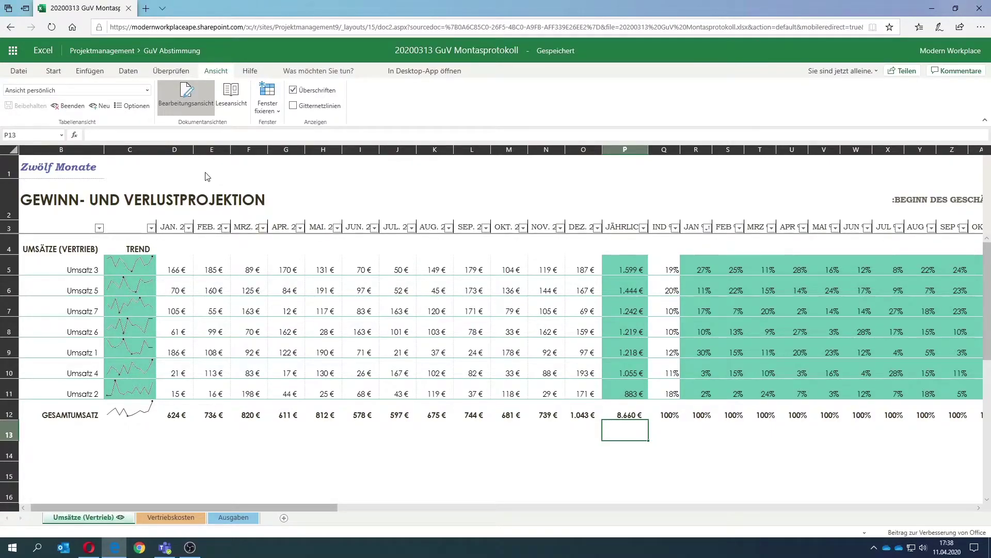
click(72, 110)
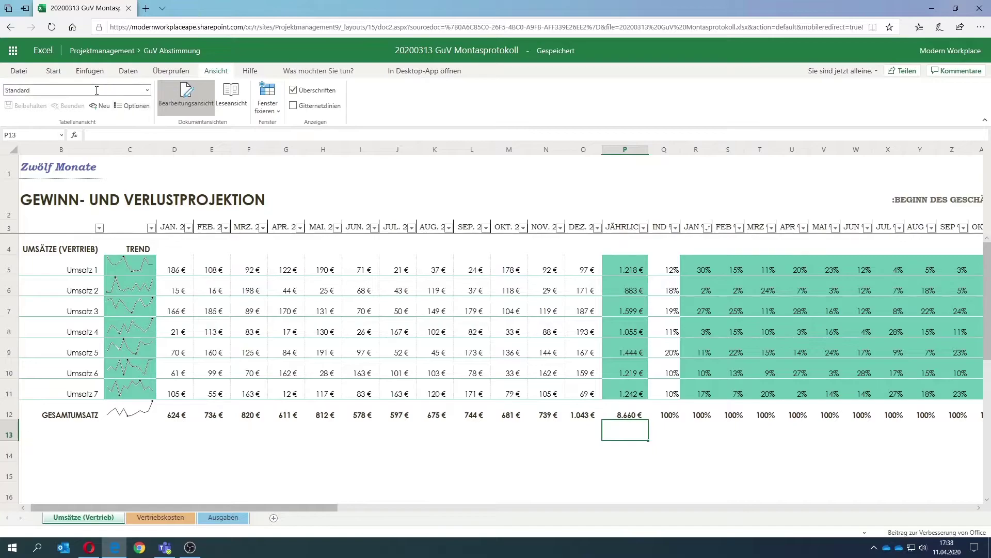
Step: Select 'Ansicht persönlich' from the sheet view list to reapply the sorted rows
click(148, 91)
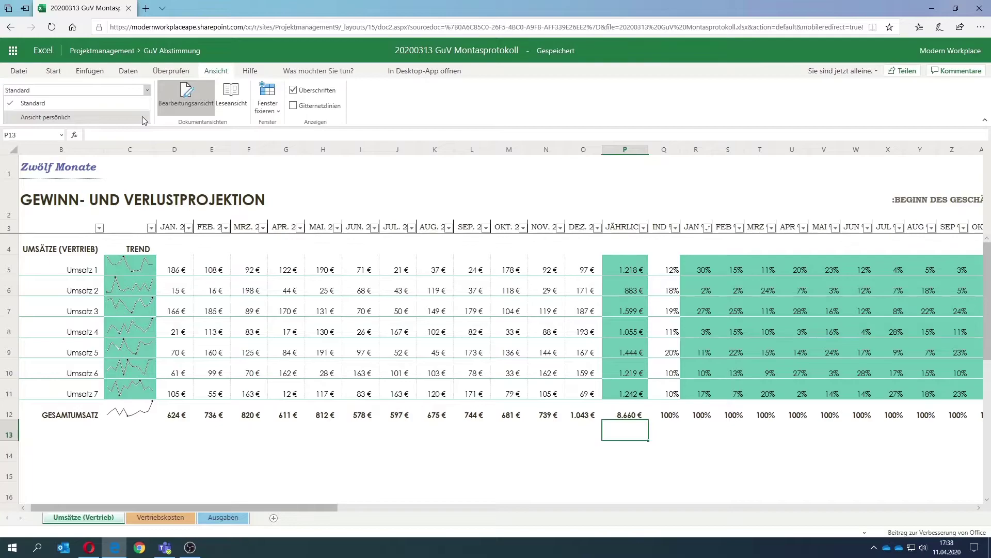
click(142, 118)
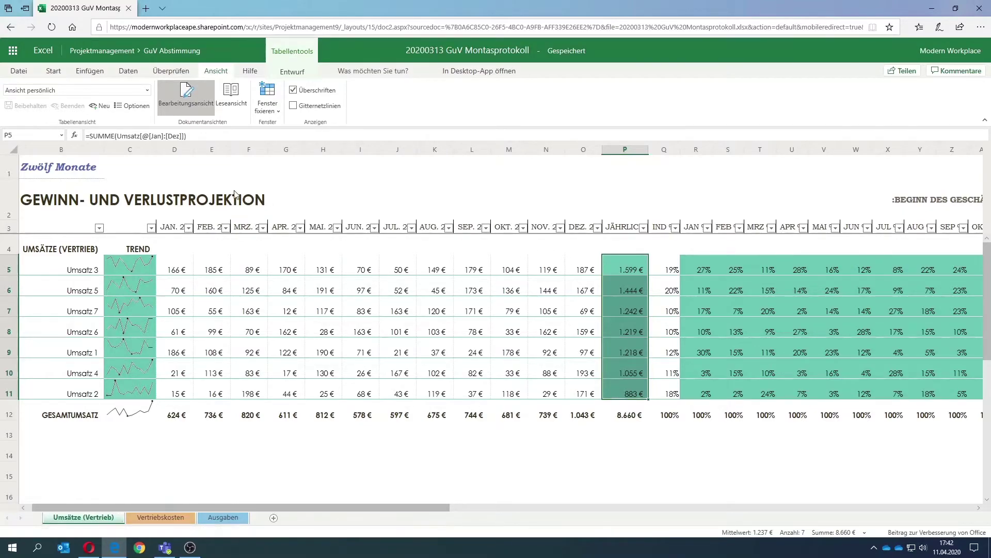
click(134, 106)
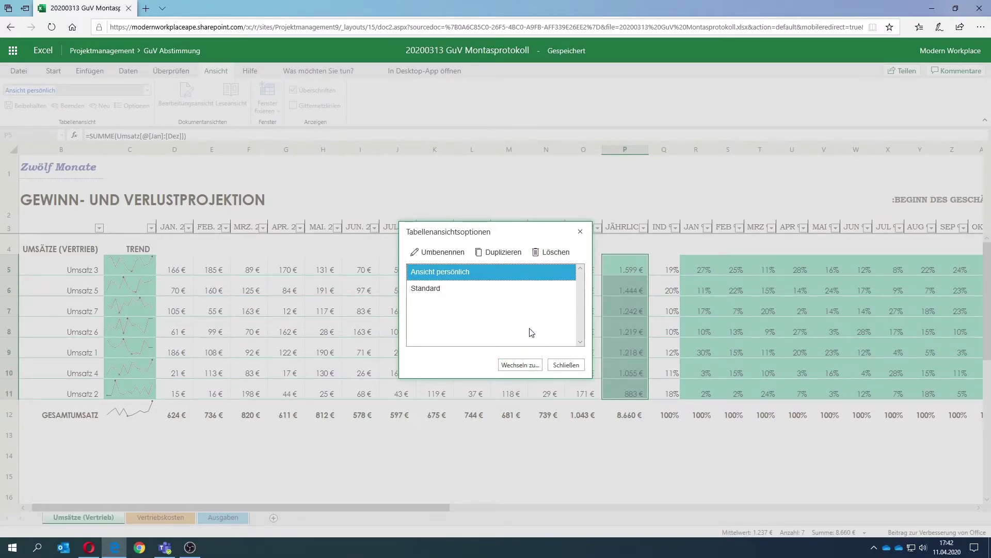
click(565, 364)
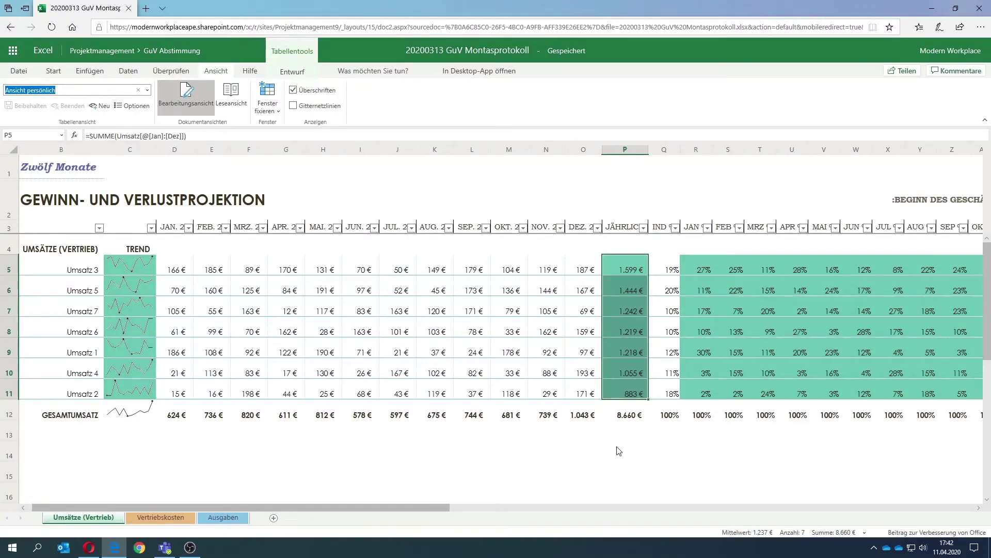